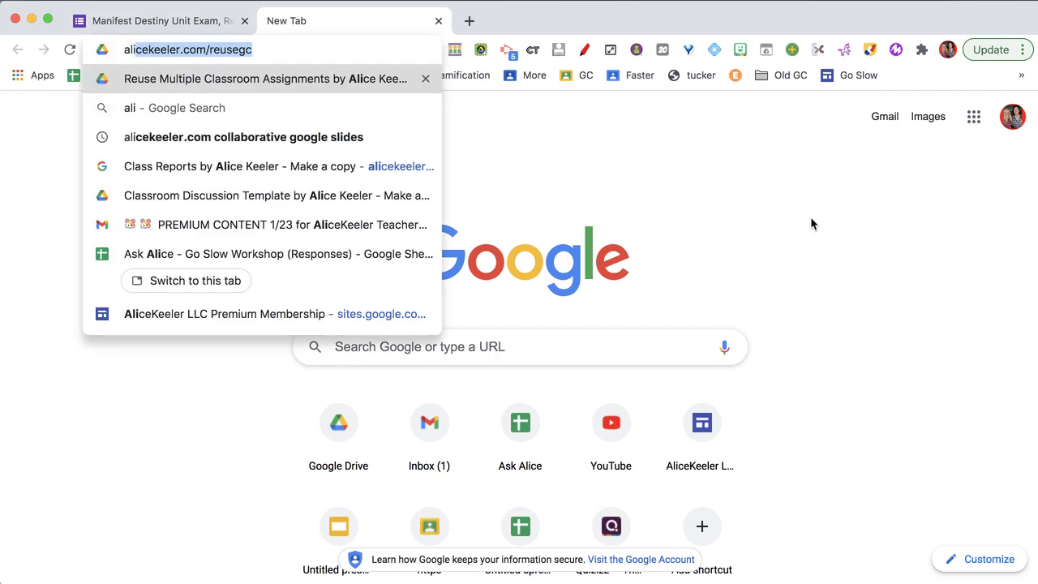
- Open alicekeeler.com/multipleforms and make a copy of the Multiple Forms One Spreadsheet template
type("mul")
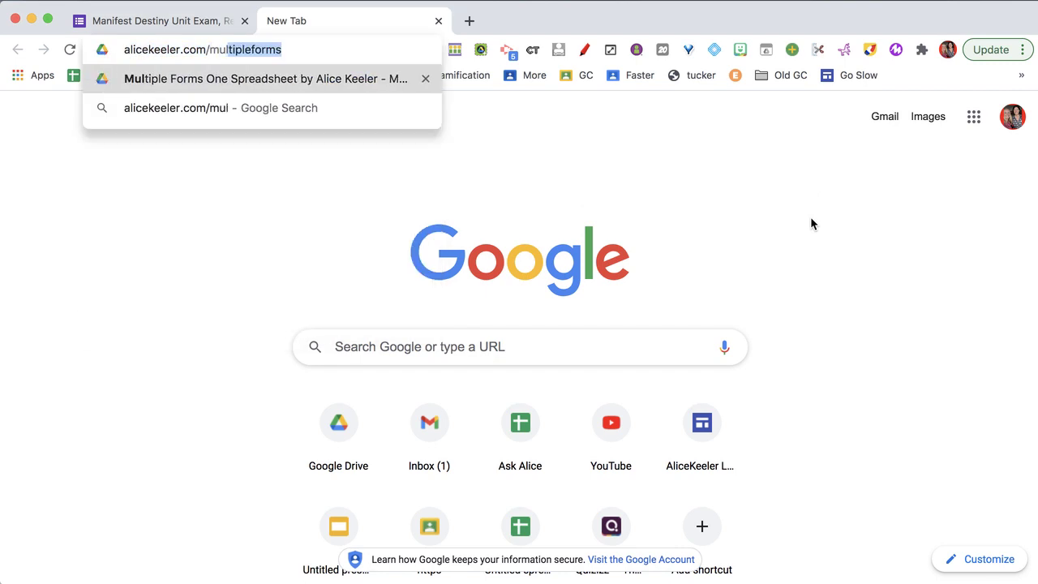
key("Return")
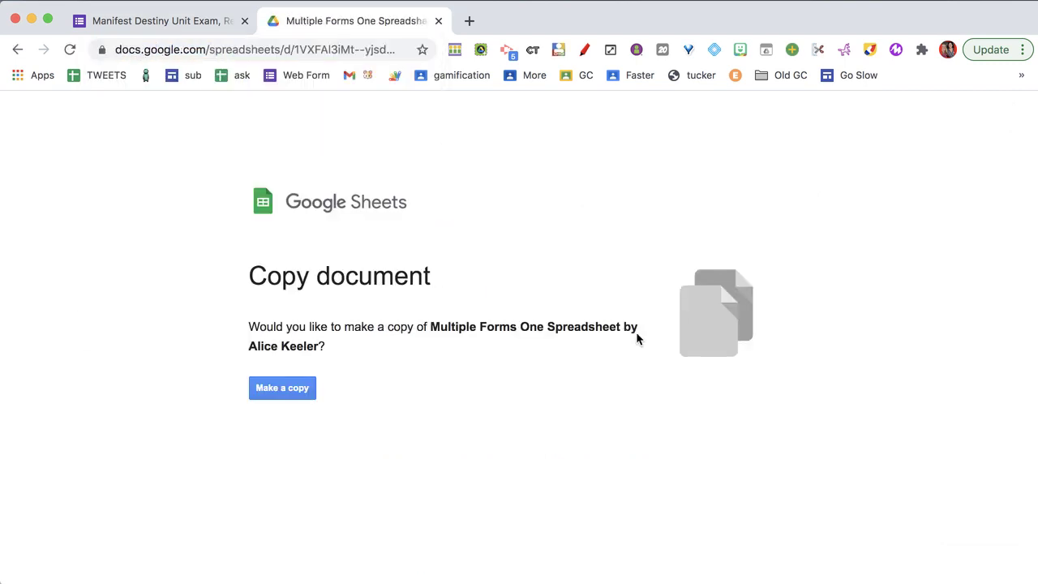
left_click(283, 391)
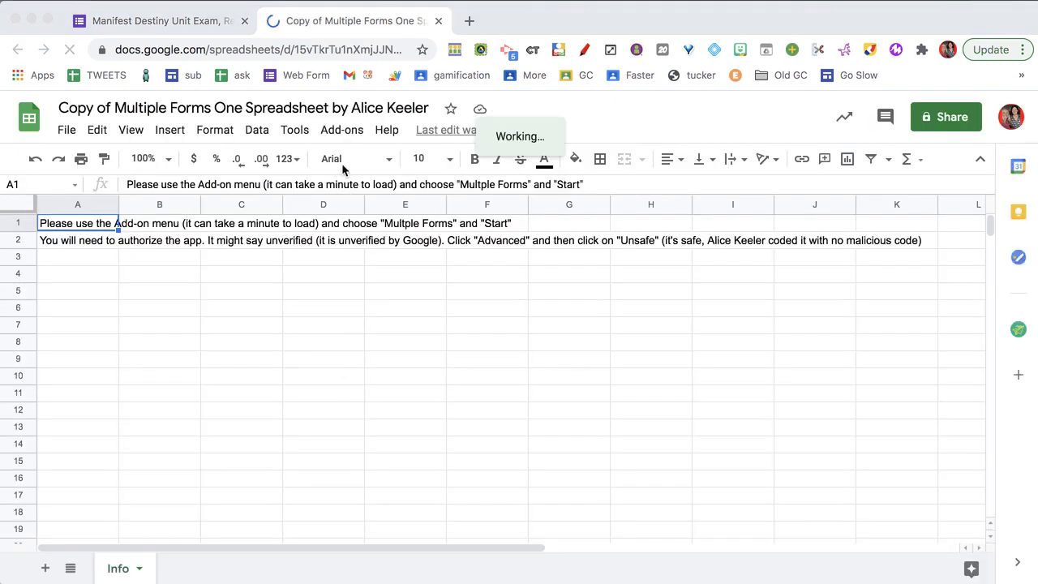
left_click(343, 132)
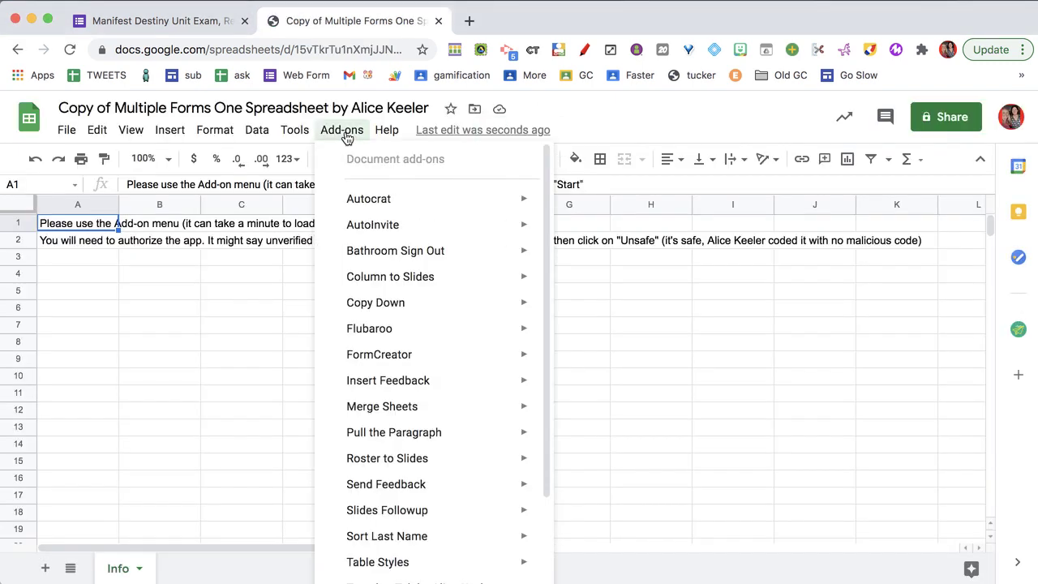
scroll(430, 495, "down", 3)
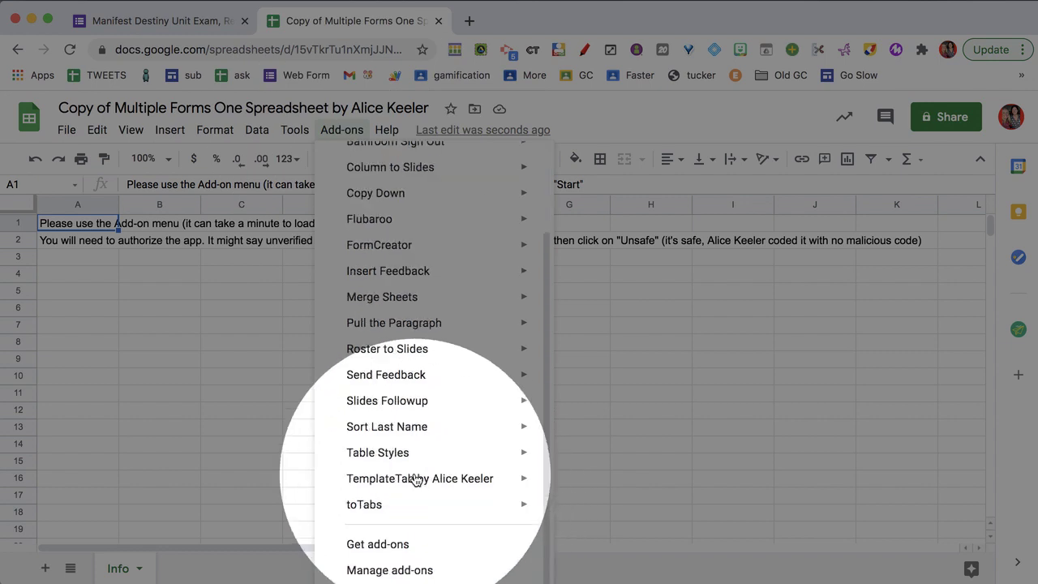
left_click(233, 412)
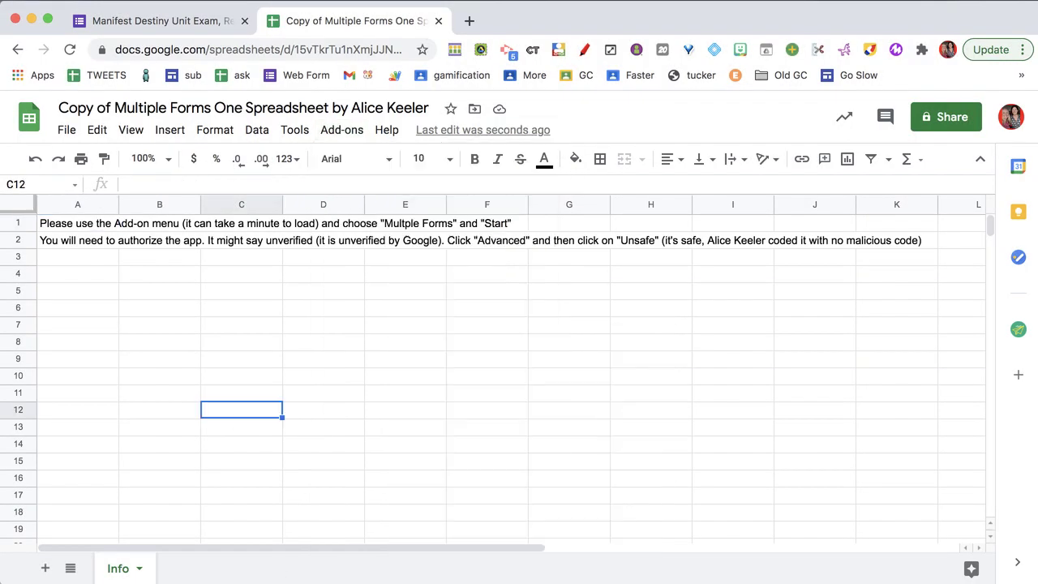
- Authorize the Multiple Forms add-on for the copied spreadsheet and dismiss the confirmation
left_click(352, 133)
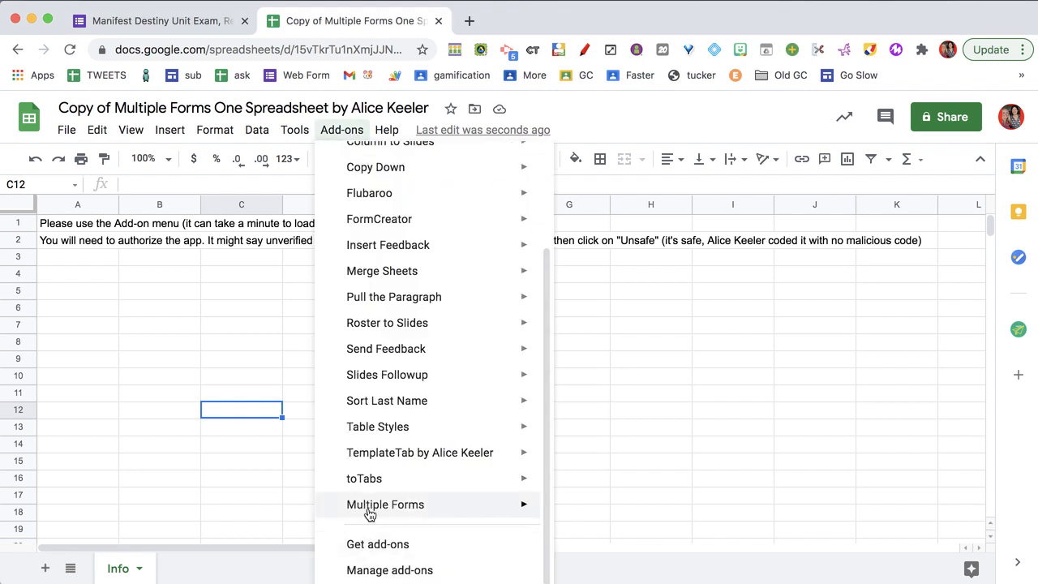
mouse_move(369, 511)
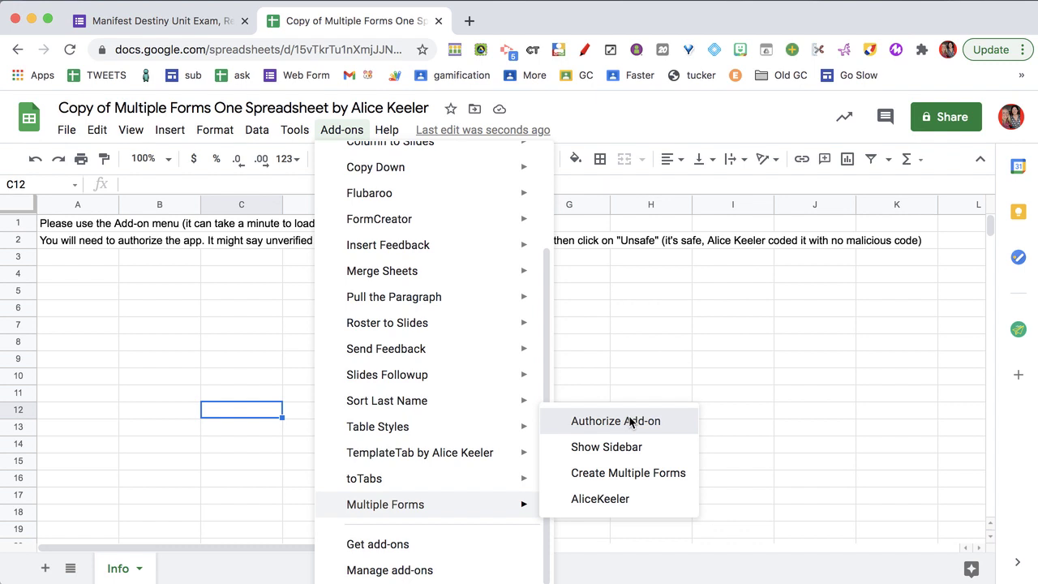
left_click(630, 422)
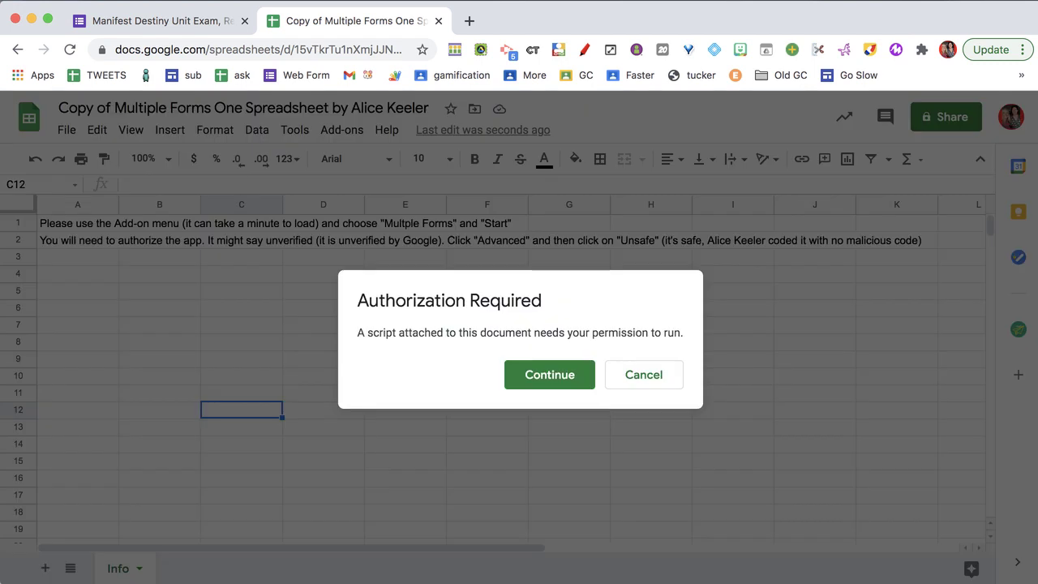
left_click(549, 373)
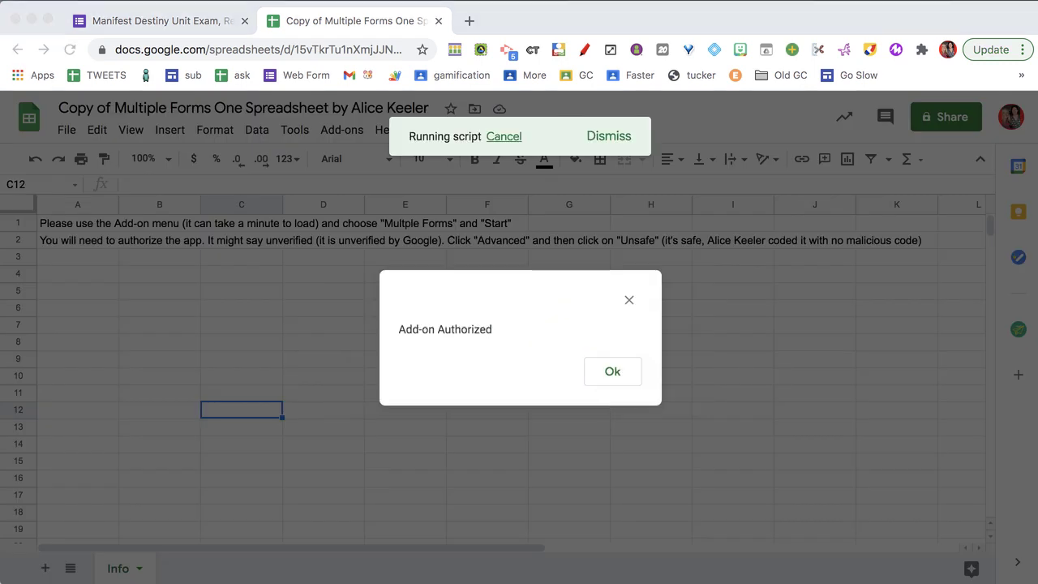
left_click(616, 378)
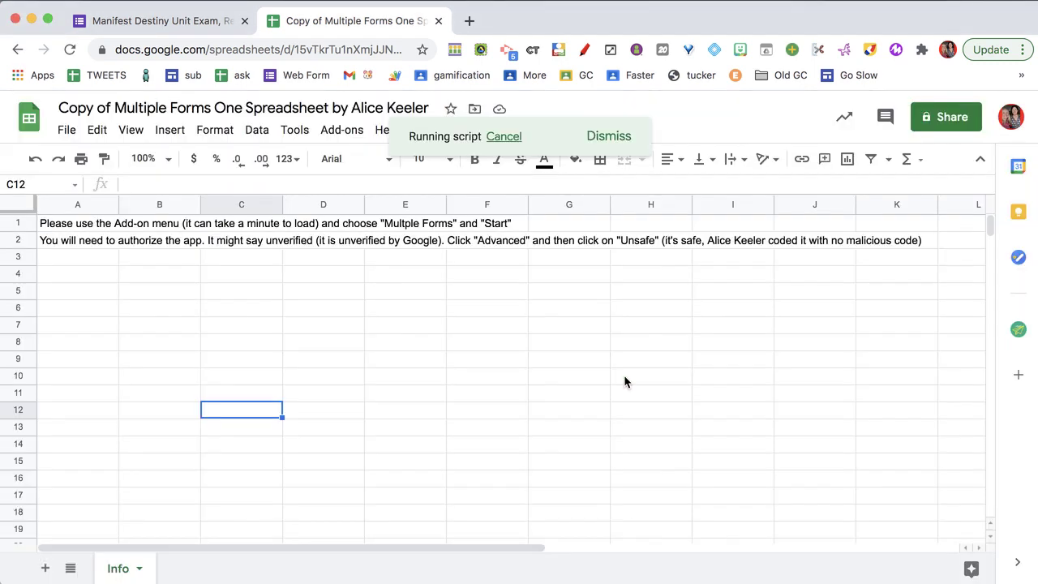
- Create 6 Google Forms through the Multiple Forms sidebar and view the list of the spreadsheet's sheets
left_click(339, 139)
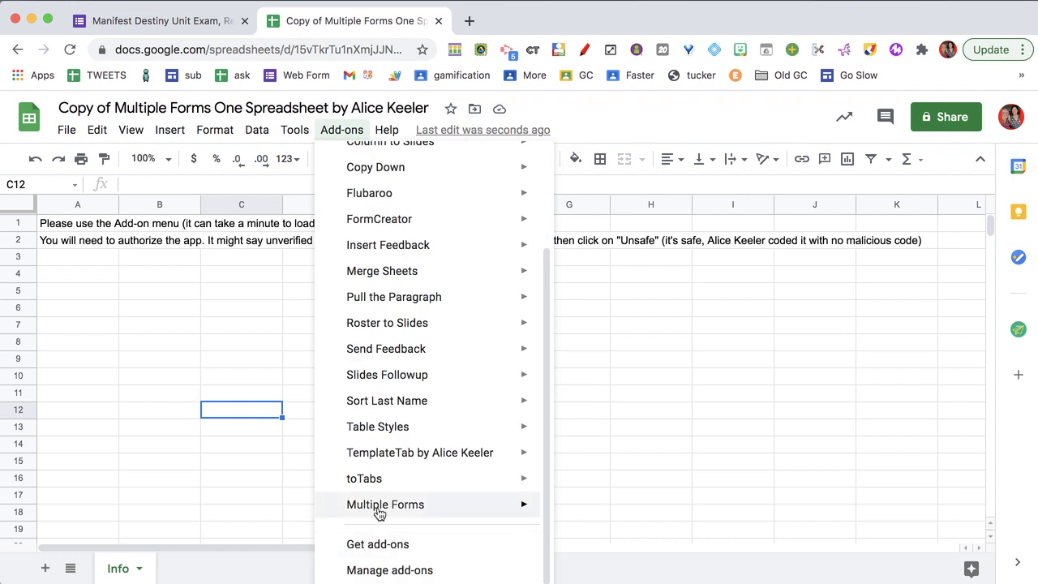
mouse_move(377, 513)
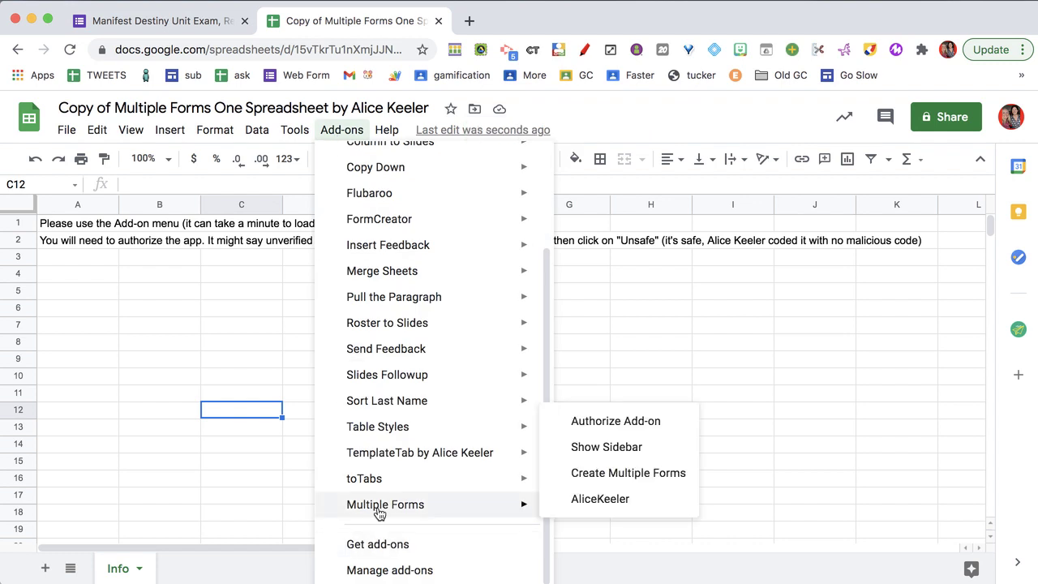
left_click(667, 459)
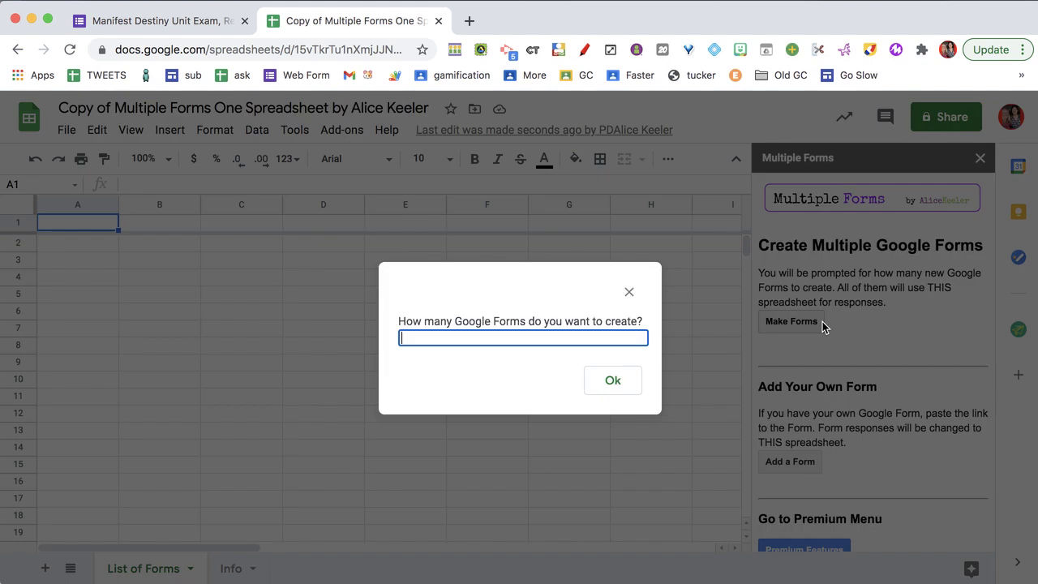
type("6")
left_click(615, 383)
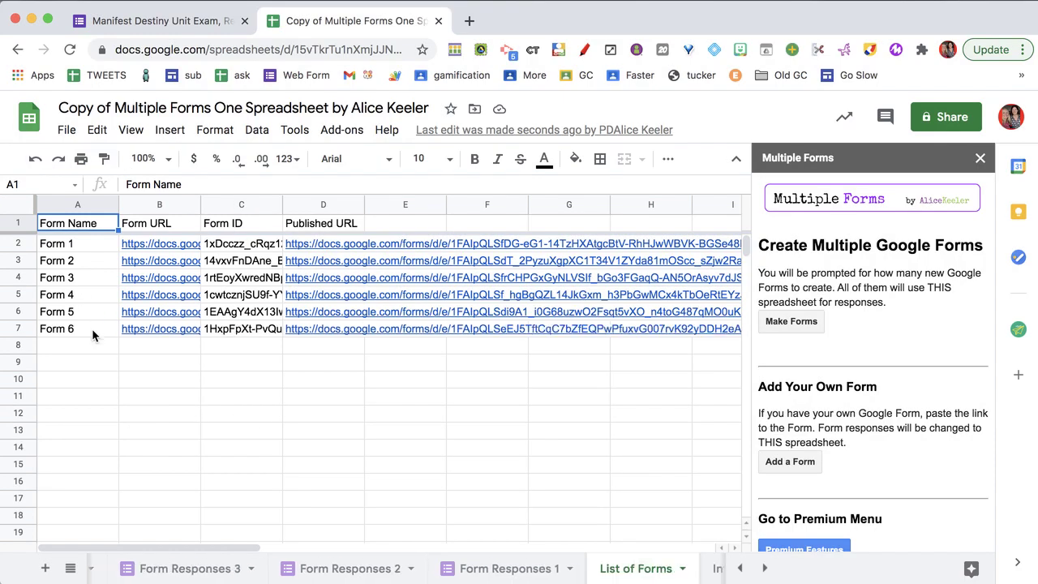
left_click(71, 569)
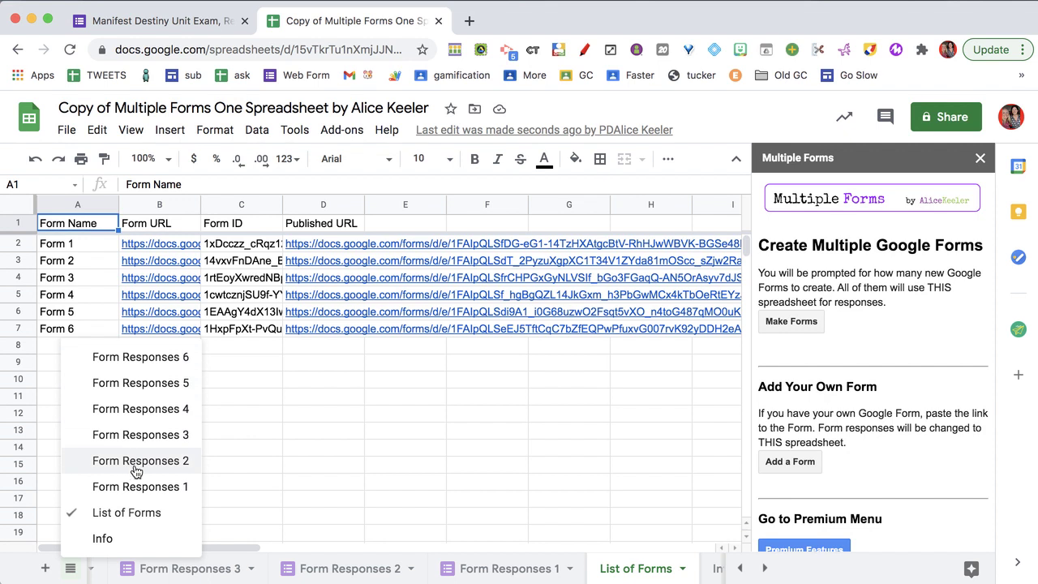
left_click(300, 496)
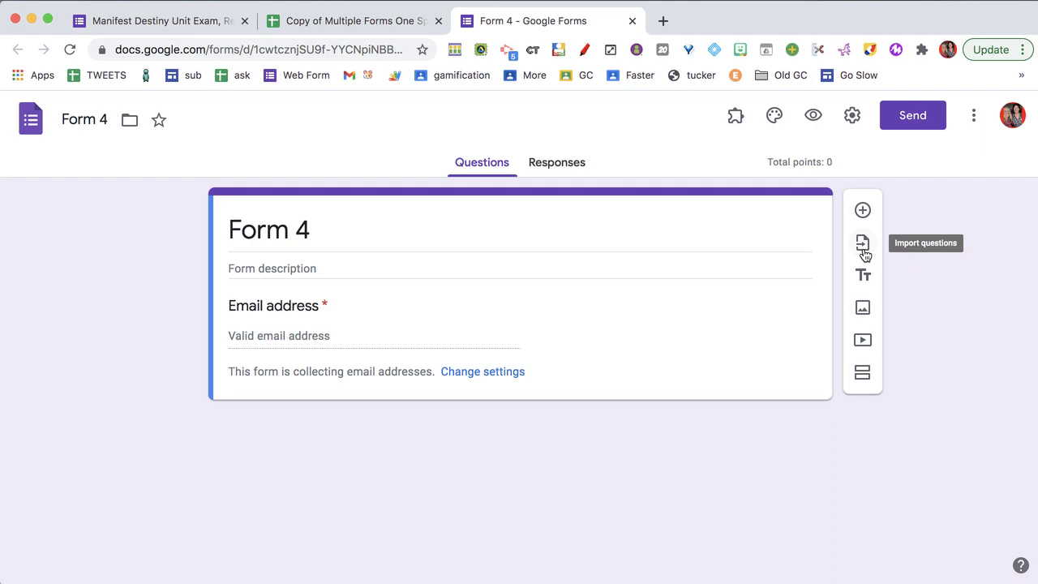
- Import questions 1, 2 and 4 from the Manifest Destiny Unit Exam form into Form 4
left_click(863, 248)
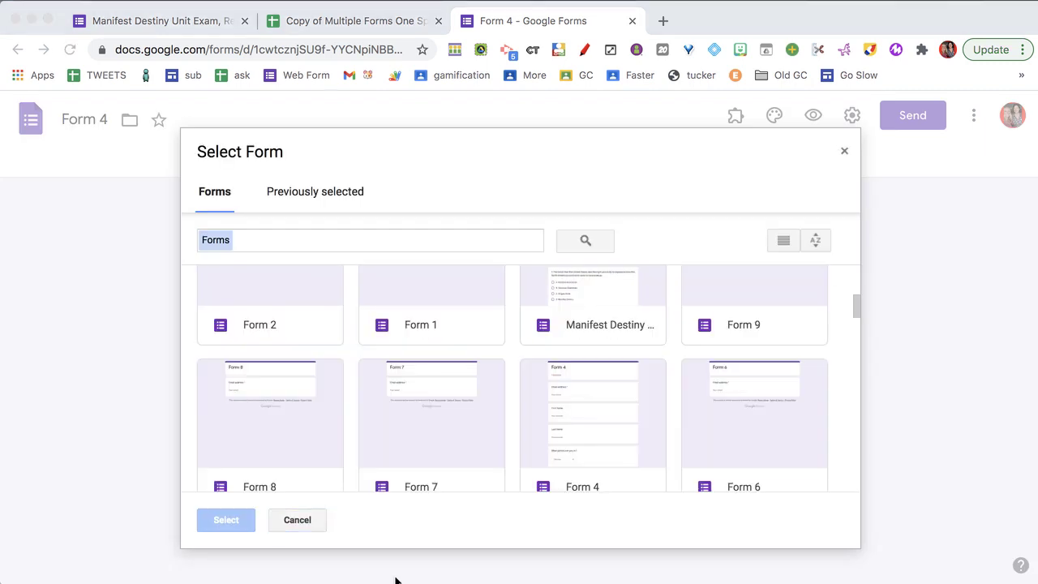
double_click(577, 286)
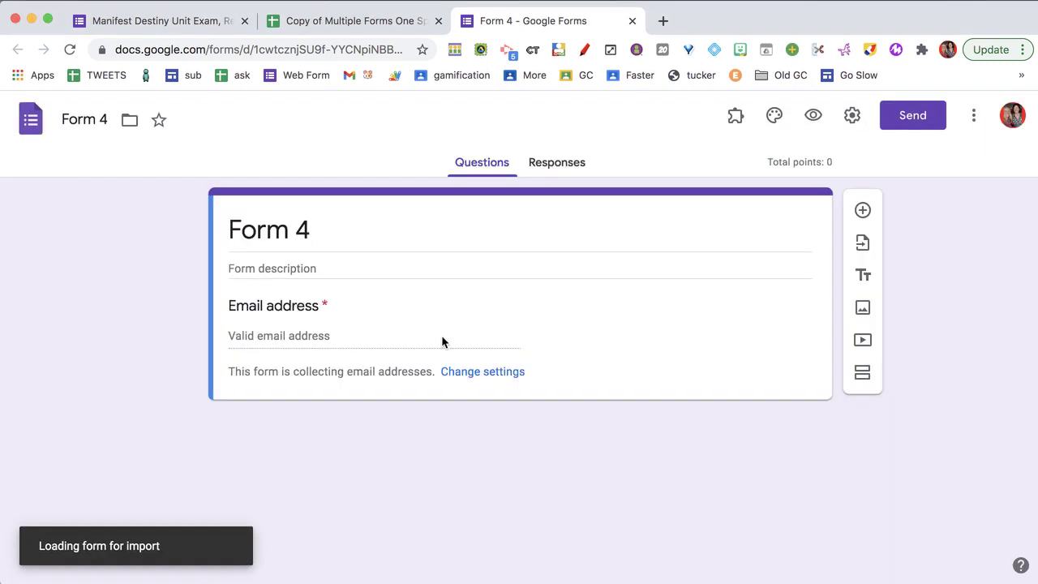
scroll(814, 438, "down", 2)
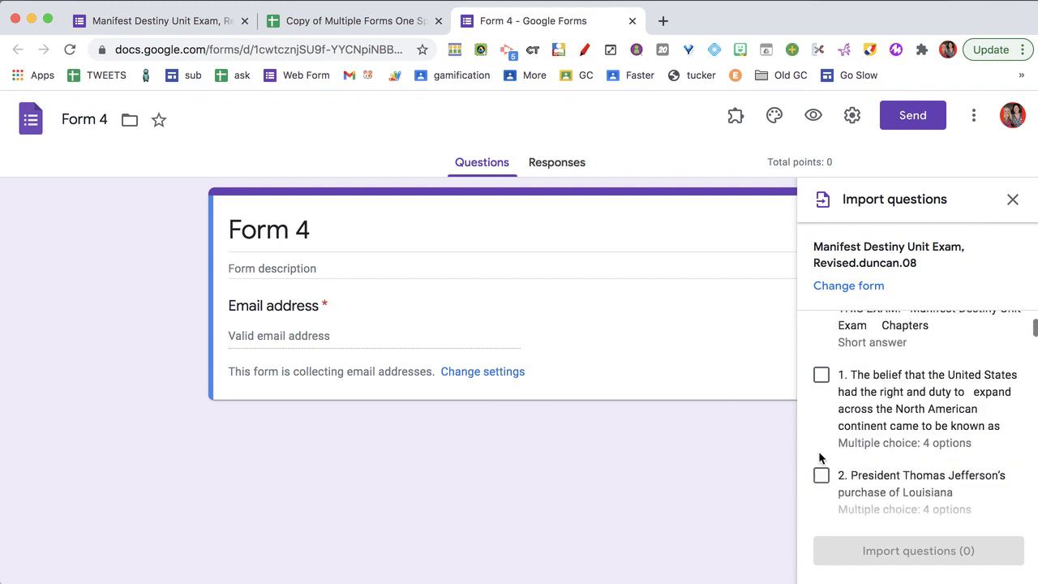
left_click(822, 375)
left_click(823, 475)
scroll(823, 476, "down", 4)
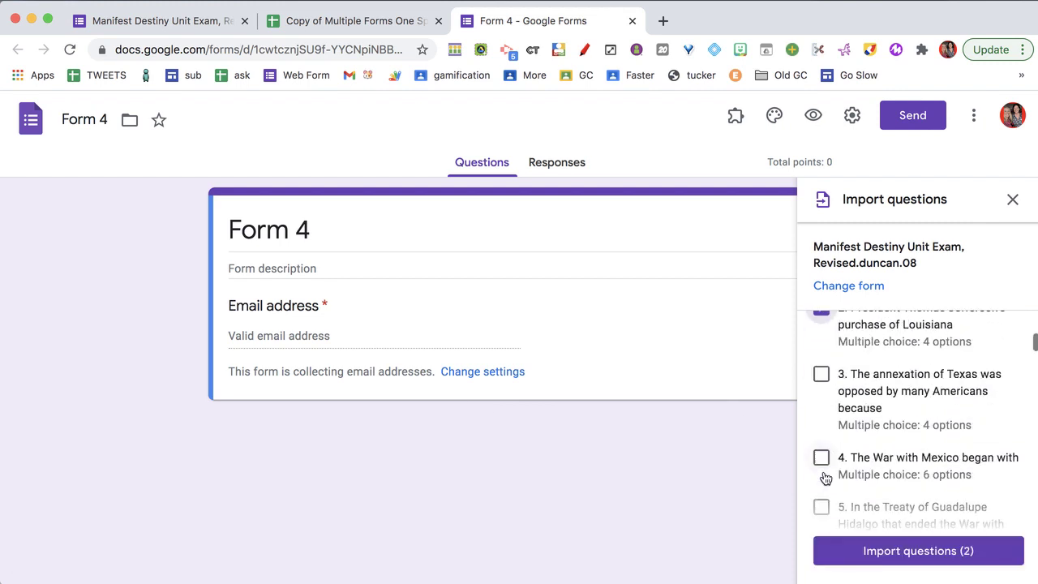
left_click(822, 458)
left_click(853, 552)
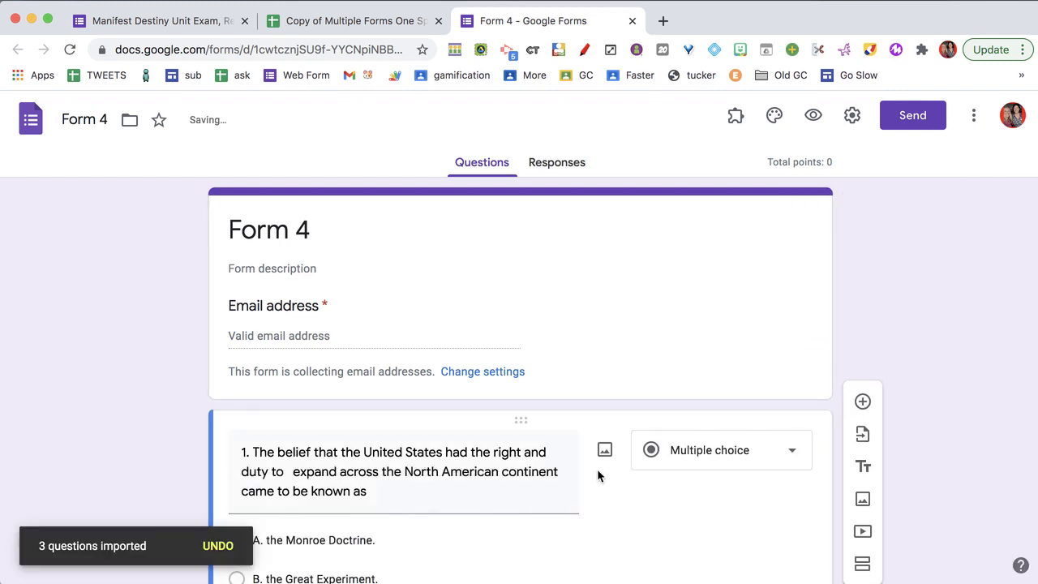
- Open the respondent view of Form 4 and fill in a test respondent's email address
left_click(367, 25)
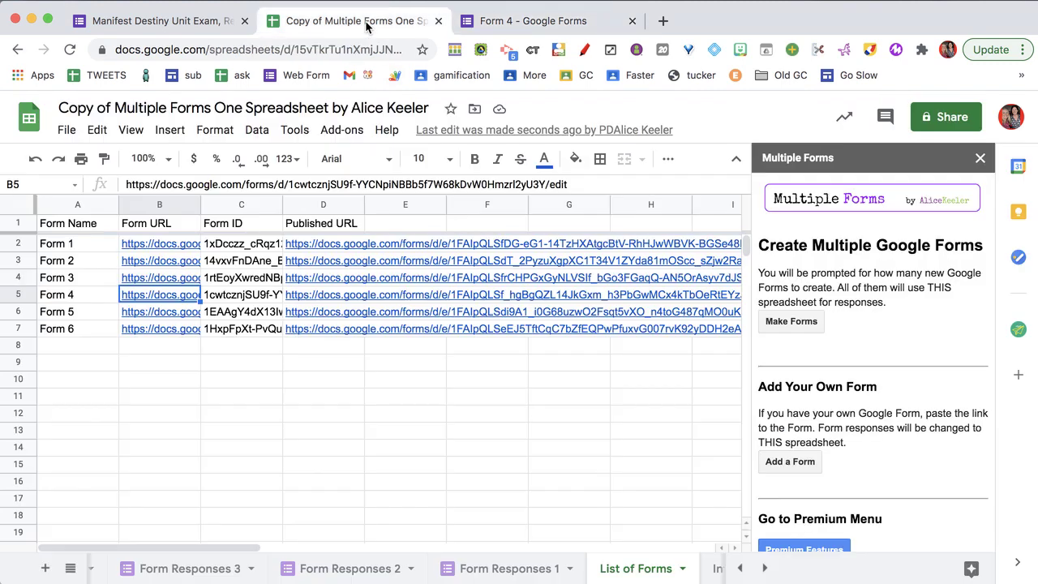
left_click(552, 24)
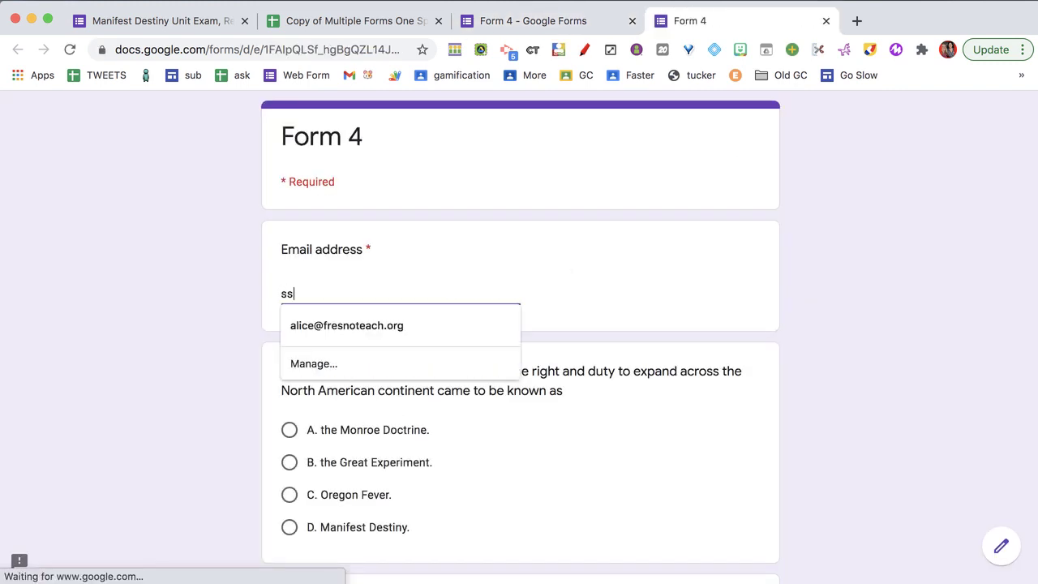
type("s")
type("resnoteach.org")
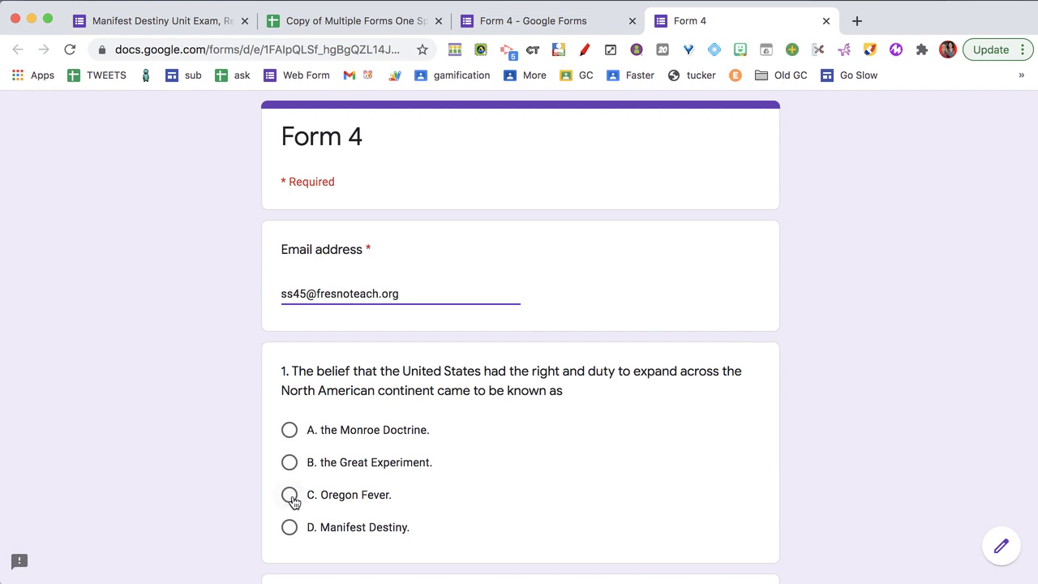
- Answer Form 4 with Oregon Fever, led to war with Great Britain, and the Battle of Buena Vista, and submit the response
left_click(289, 495)
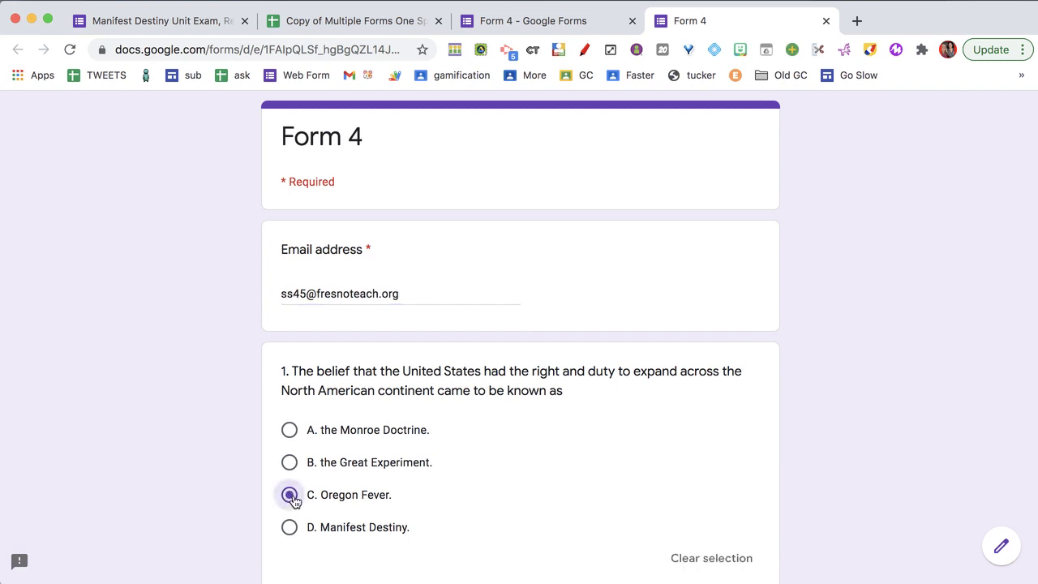
scroll(292, 496, "down", 5)
left_click(291, 490)
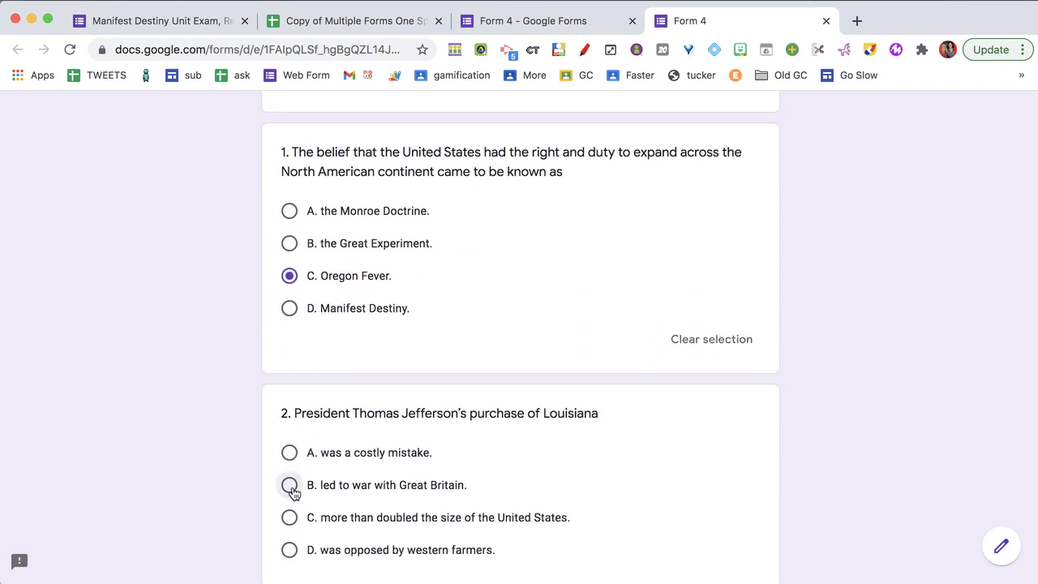
scroll(292, 489, "down", 6)
left_click(290, 496)
scroll(292, 492, "down", 7)
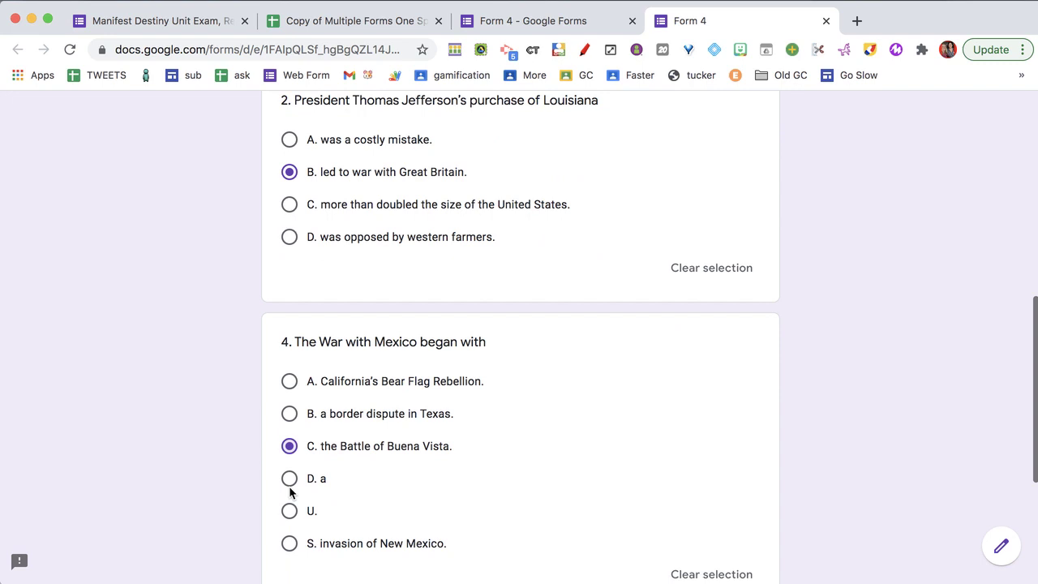
left_click(302, 436)
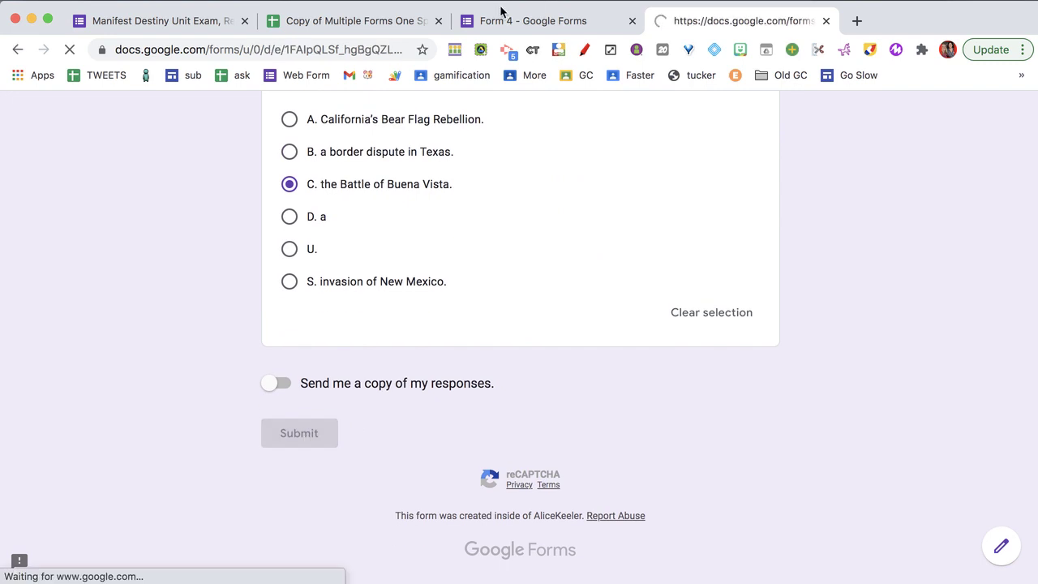
- Return to the spreadsheet and examine the Form Responses 4 sheet, followed by the Form Responses 3 and 2 sheets
left_click(367, 25)
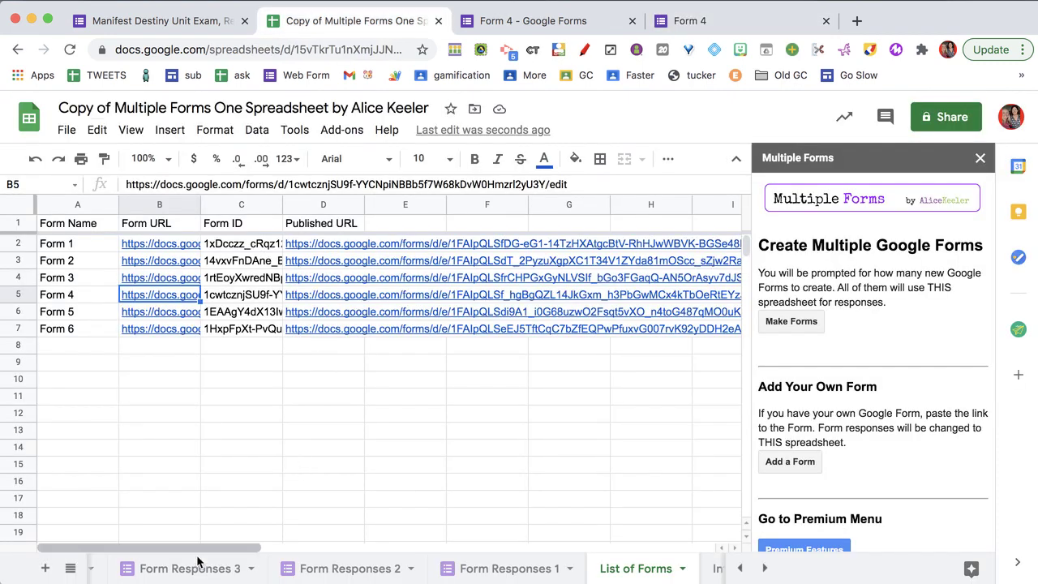
left_click(72, 570)
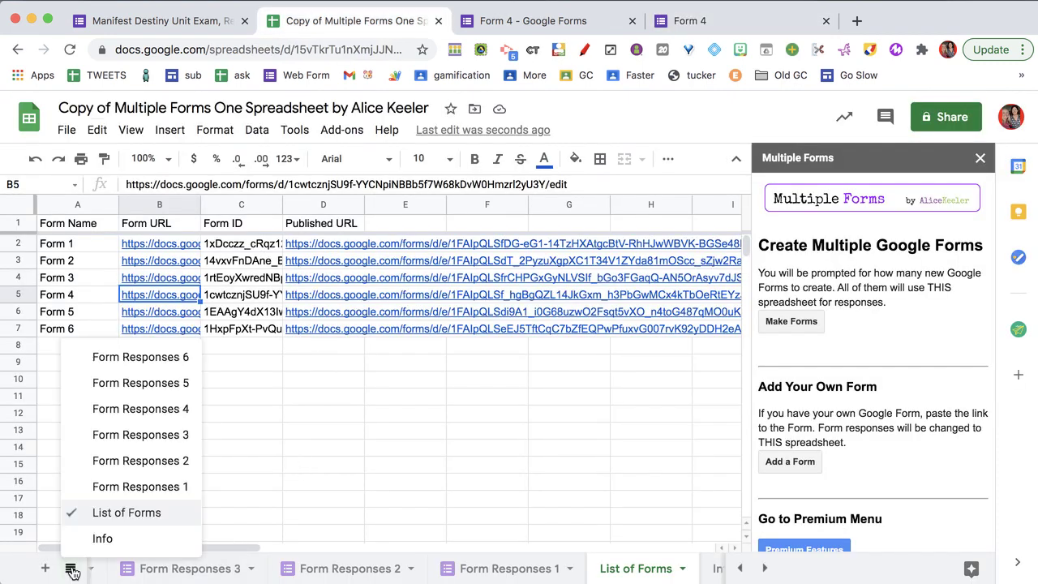
left_click(126, 418)
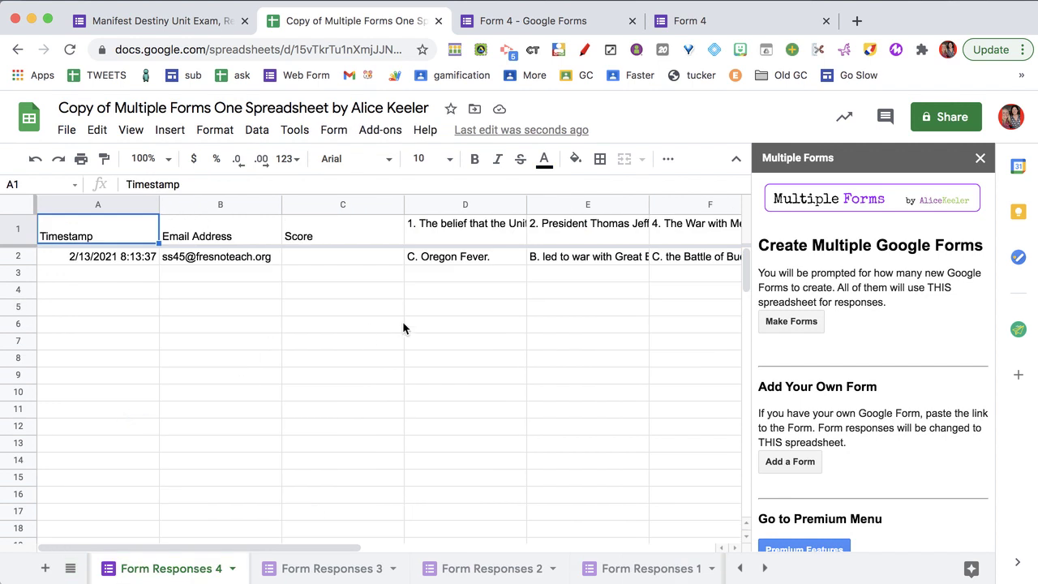
scroll(404, 328, "right", 5)
scroll(404, 327, "left", 5)
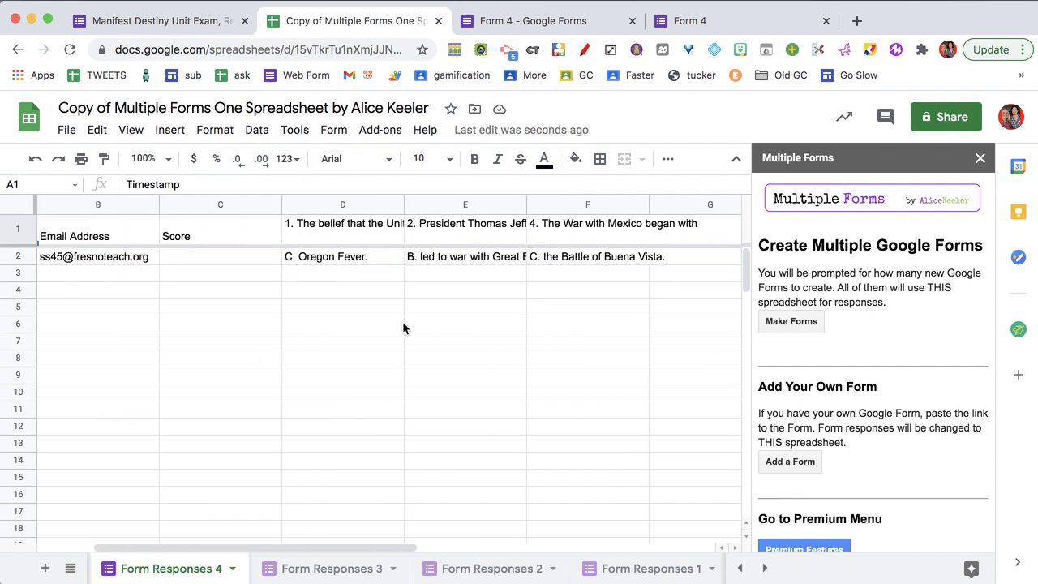
left_click(305, 572)
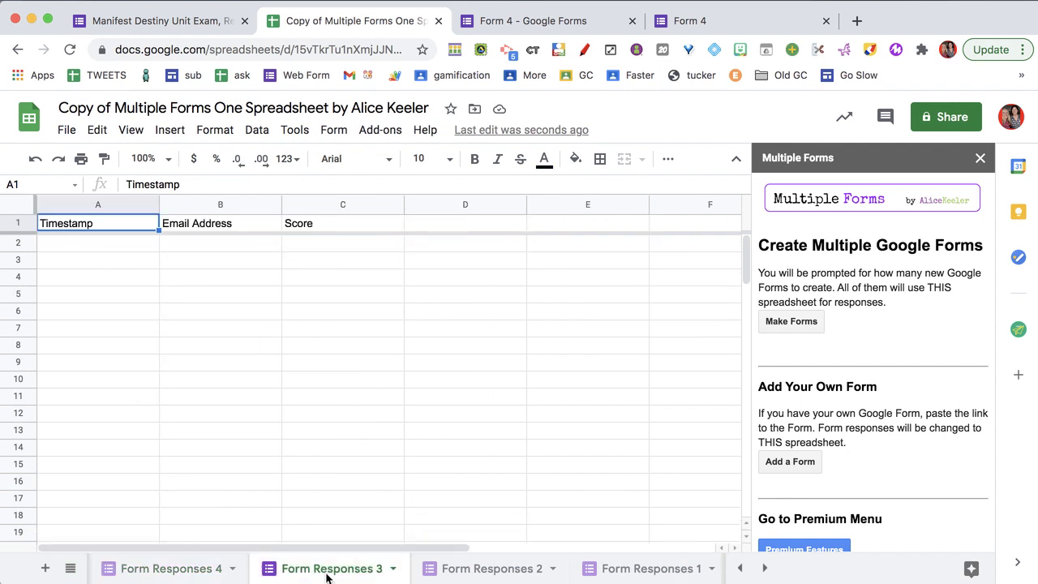
left_click(475, 570)
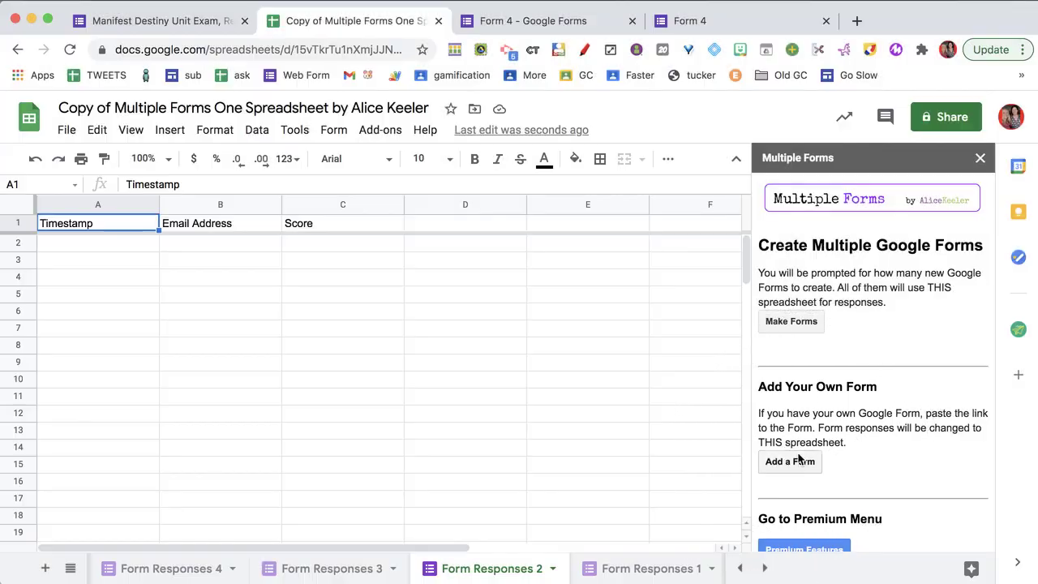
- Start adding an own form in the Multiple Forms add-on and enter the premium code to unlock the premium features
left_click(790, 462)
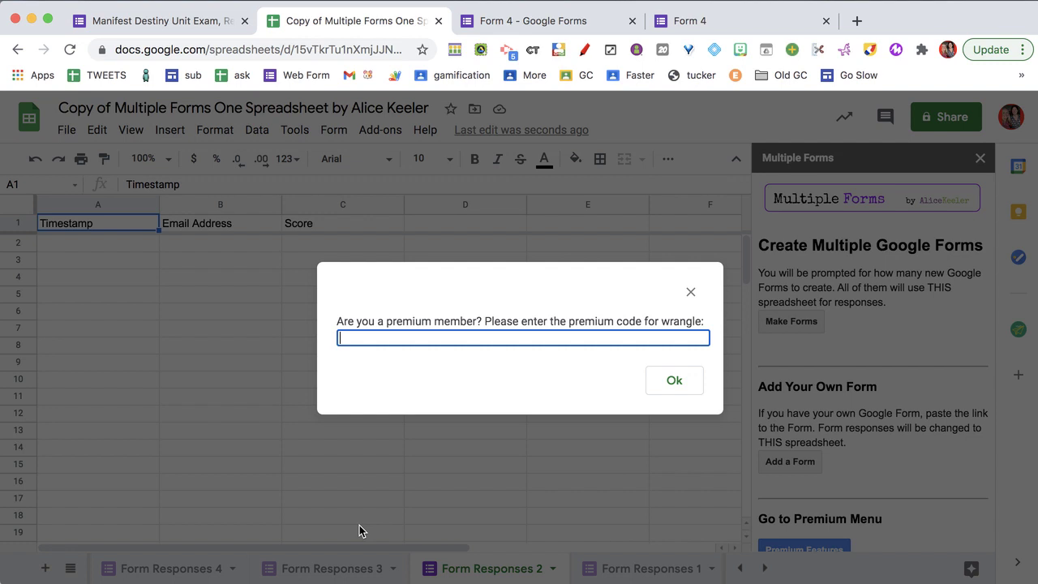
key("Return")
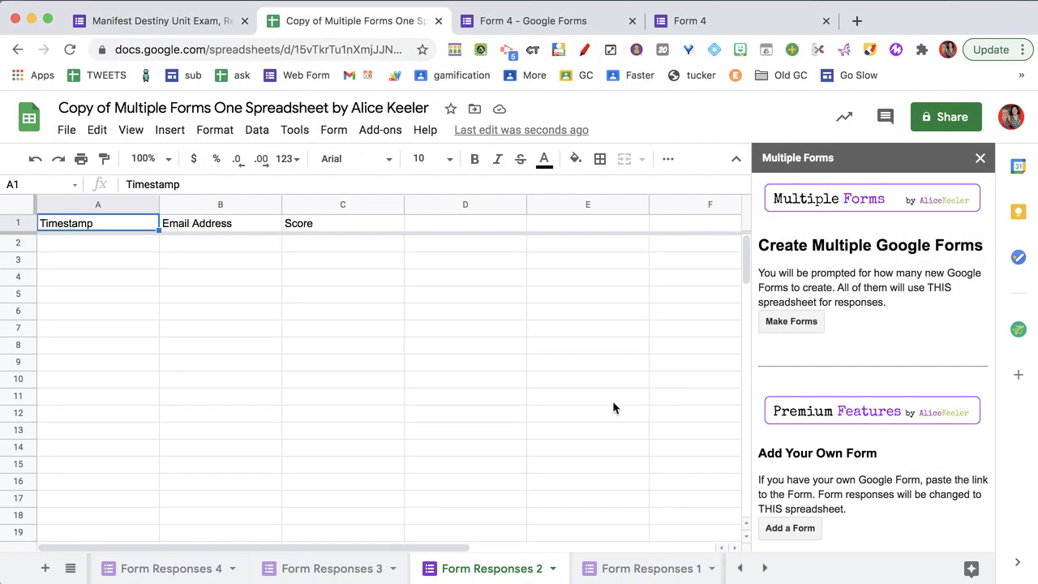
- Add the existing Manifest Destiny Unit Exam form to this spreadsheet by its edit URL and check the list of sheets
left_click(791, 529)
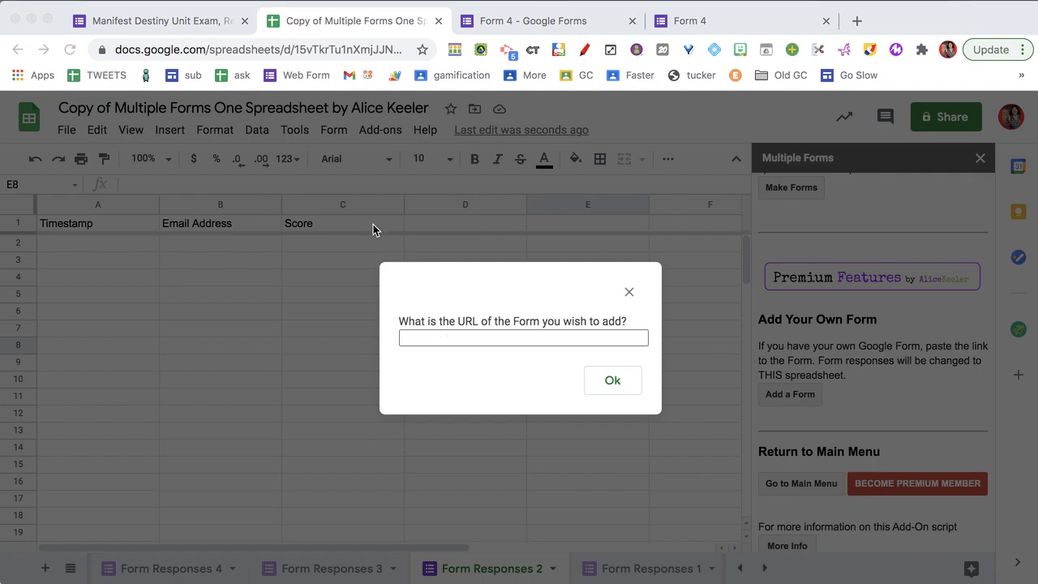
left_click(214, 25)
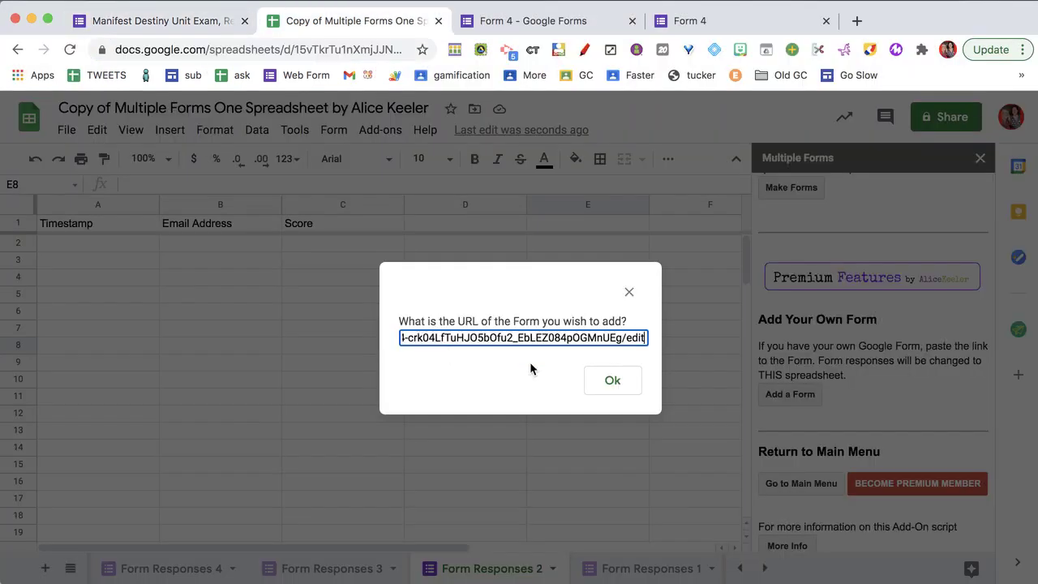
left_click(610, 381)
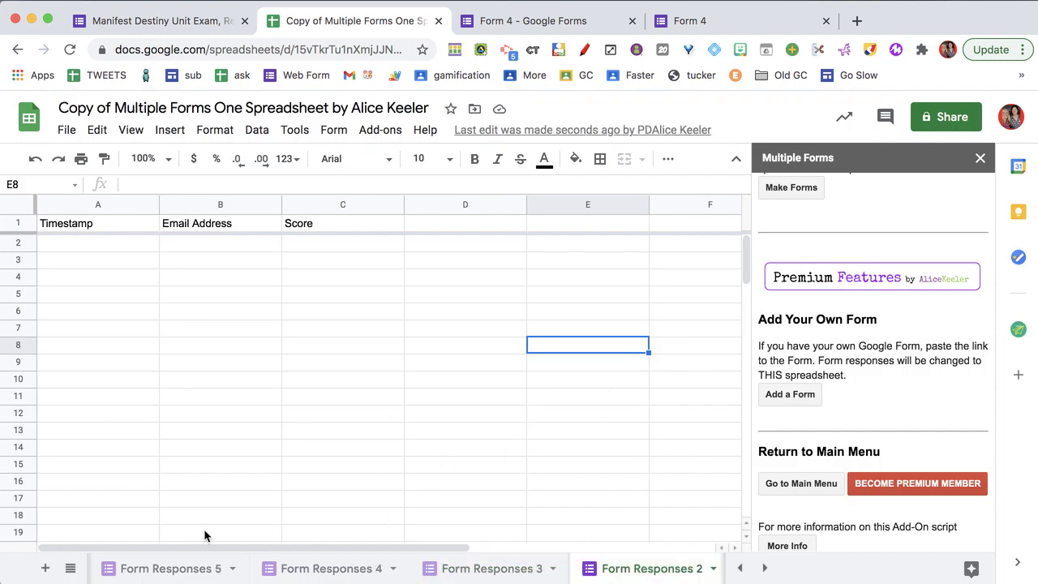
left_click(70, 568)
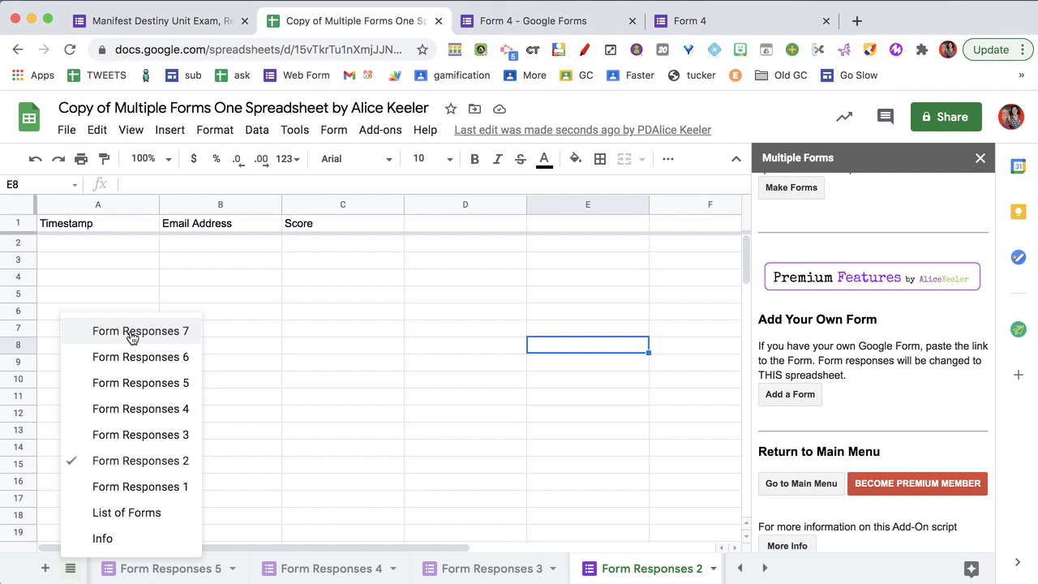
left_click(419, 381)
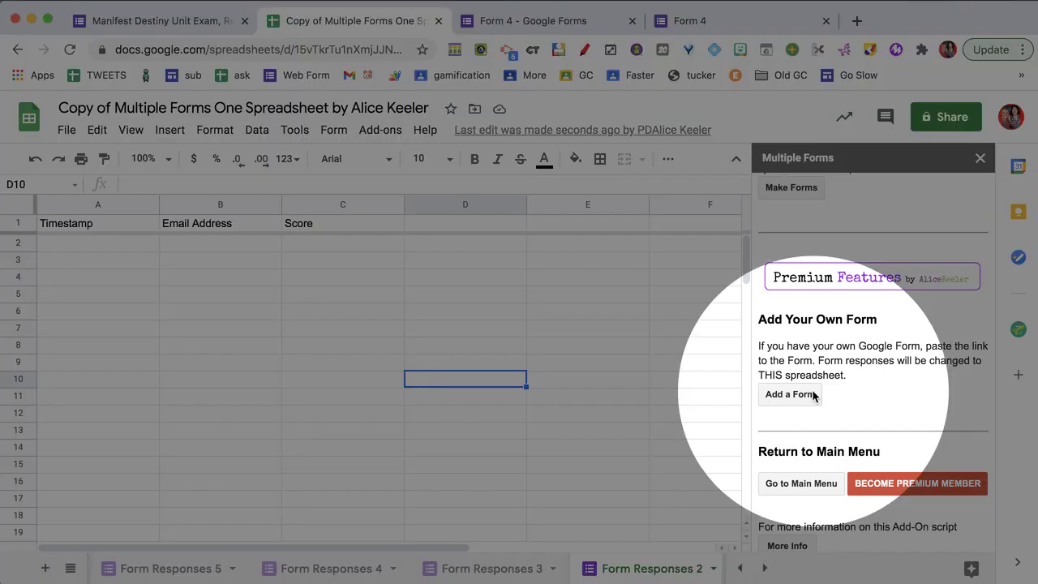
- Create 3 more Google Forms linked to this spreadsheet with the Multiple Forms add-on
scroll(813, 395, "up", 3)
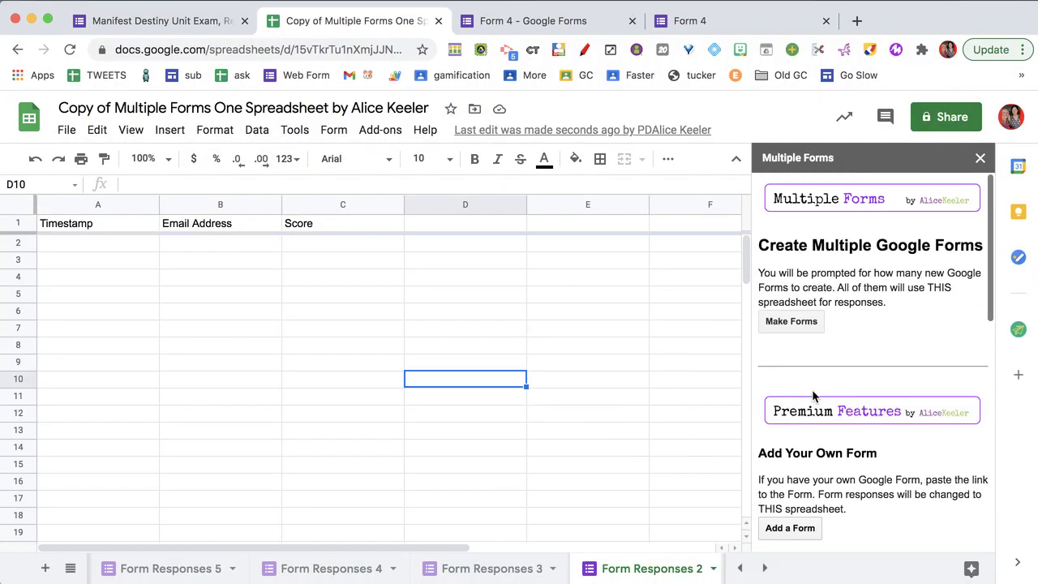
left_click(791, 322)
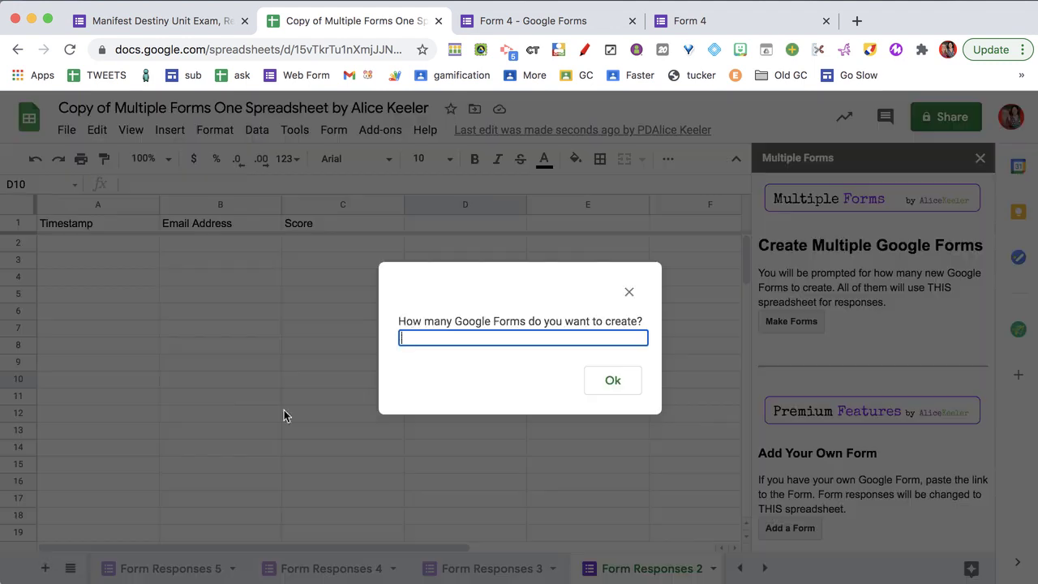
type("3")
left_click(612, 381)
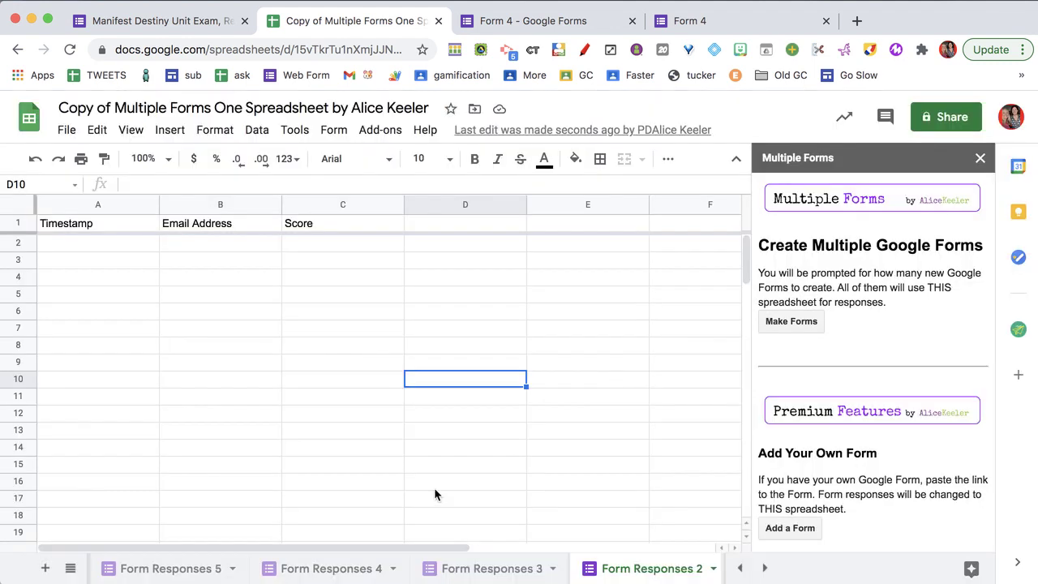
- Examine the list of all sheets for the response sheets of the newly created forms
left_click(71, 569)
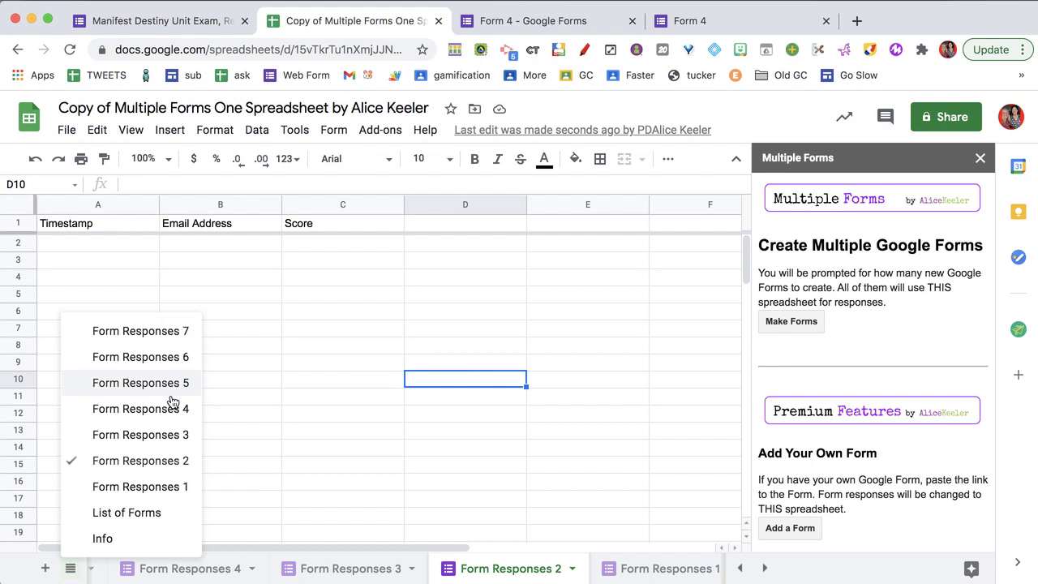
left_click(342, 465)
left_click(71, 569)
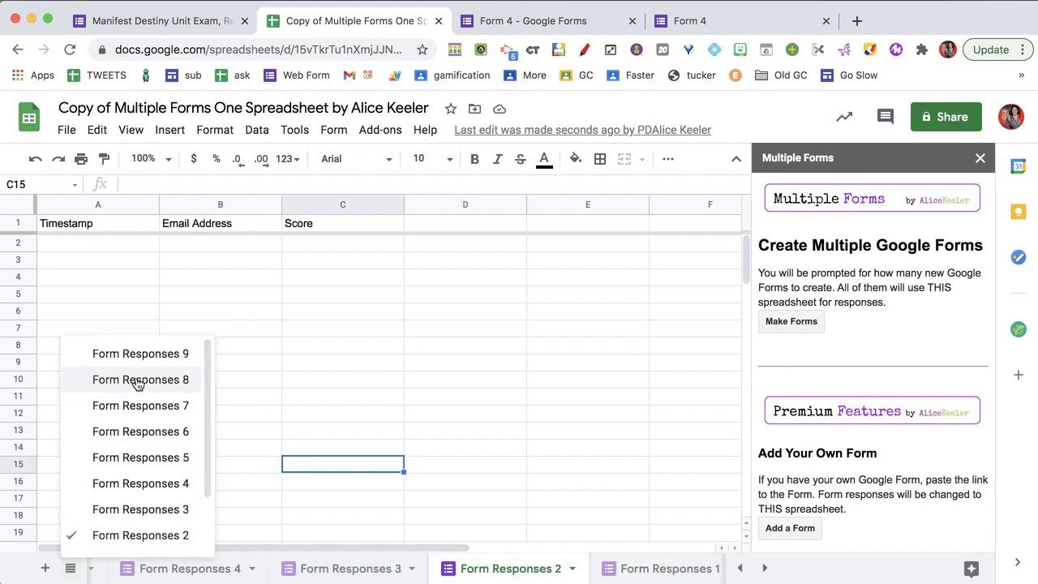
left_click(309, 381)
left_click(71, 569)
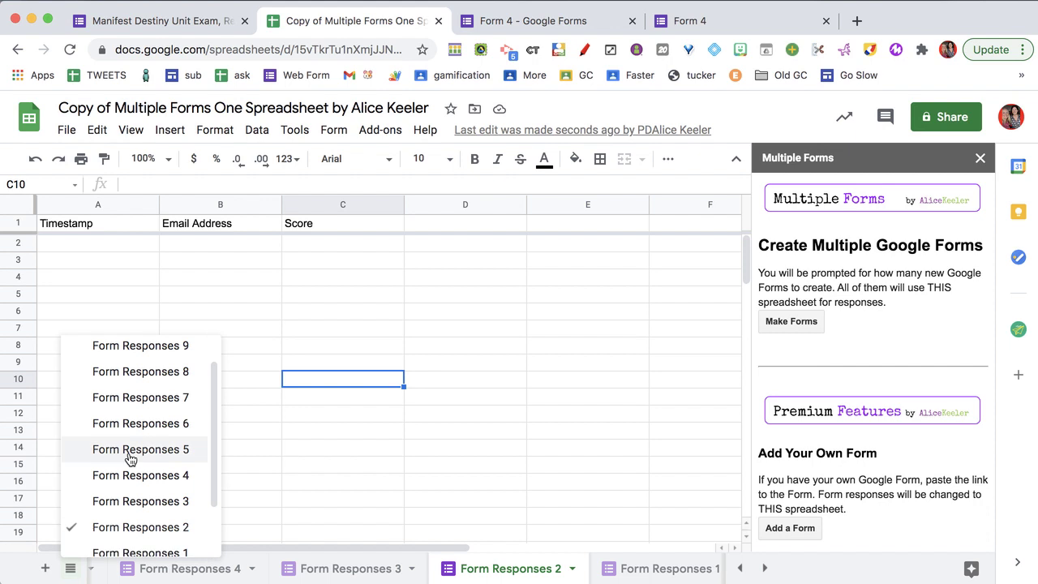
scroll(129, 455, "up", 2)
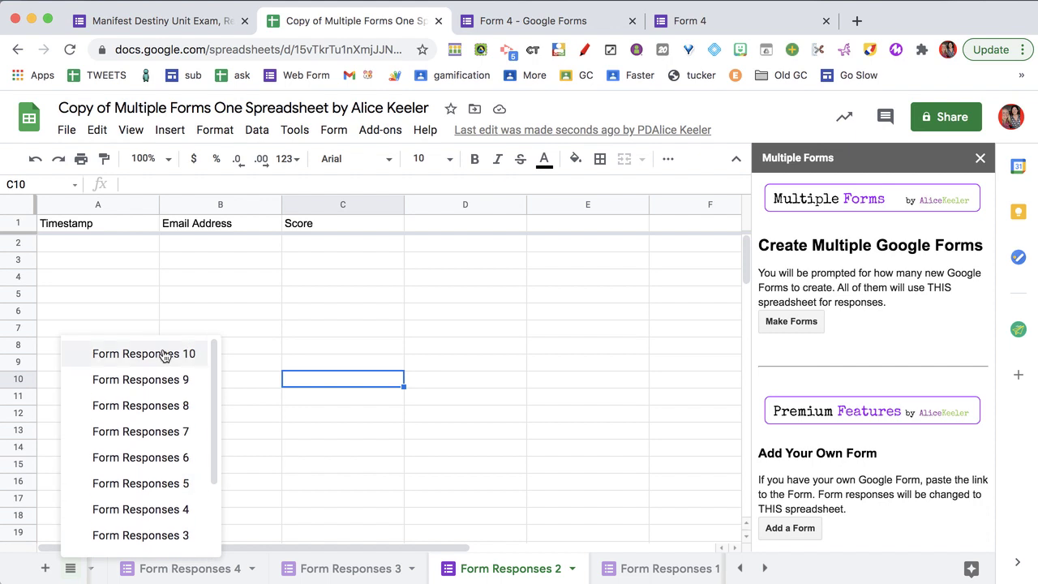